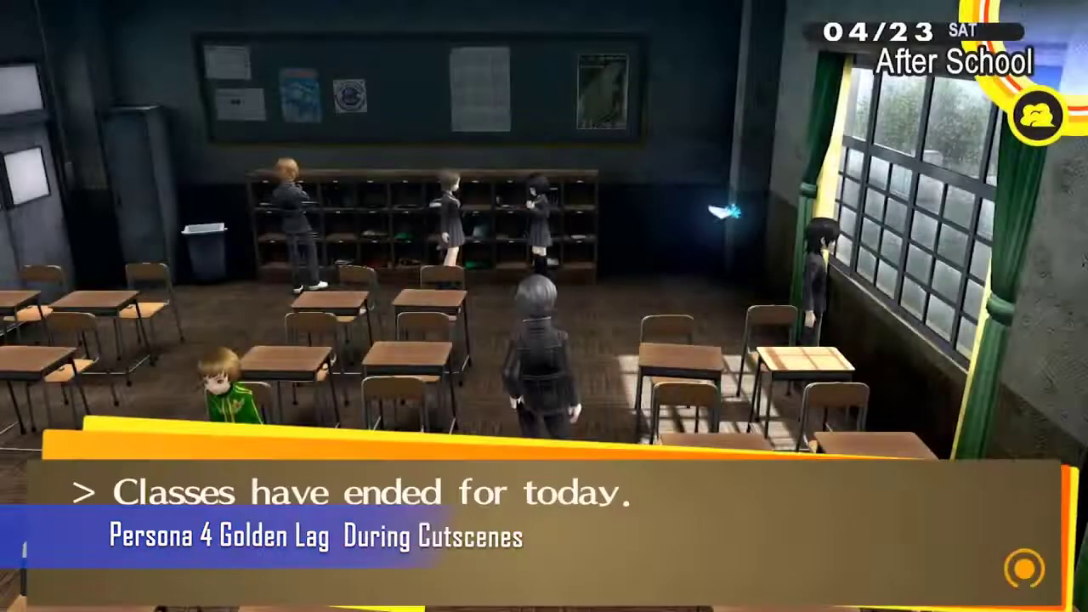
Advance through the after-school dialogue and run out of Class 2-2 into the second-floor corridor
key("Return")
key("Return")
key("Return")
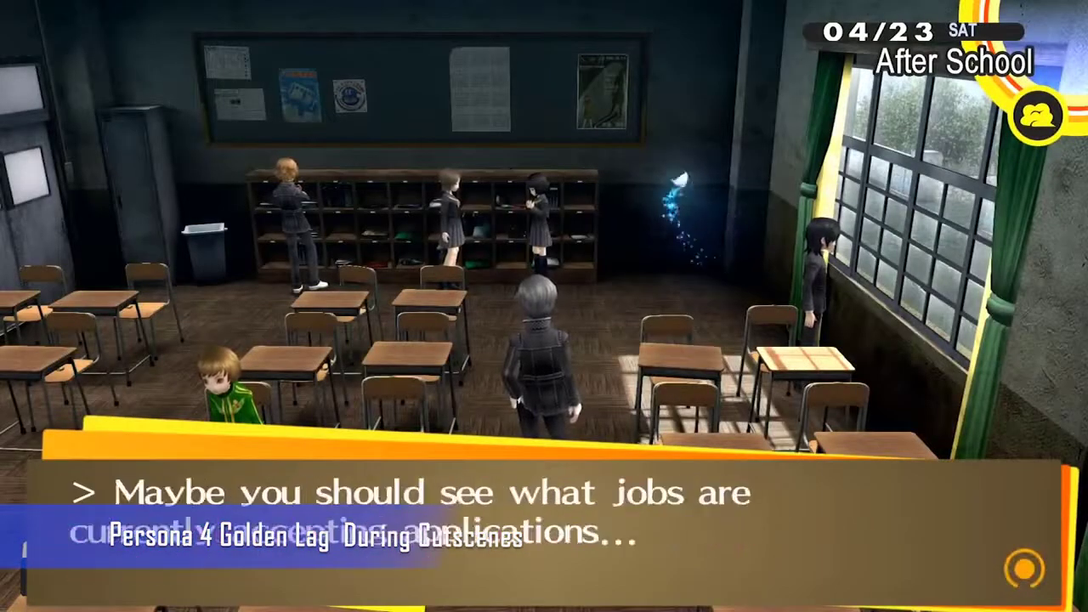
key("Return")
key("w")
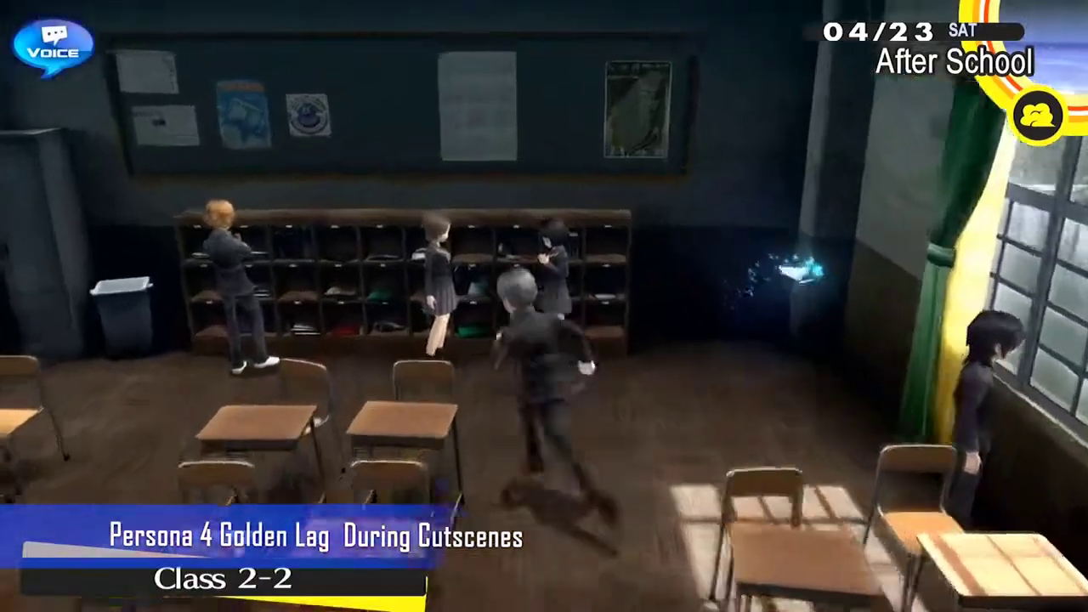
key("a")
key("w")
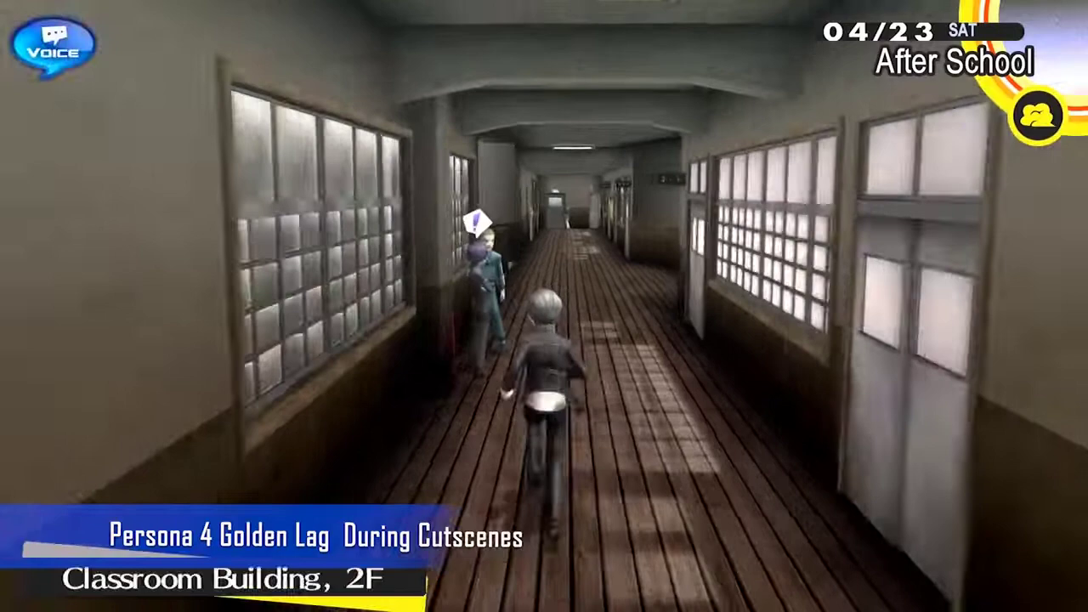
Talk to Kou in the corridor and choose to go to basketball practice
key("Return")
key("Return")
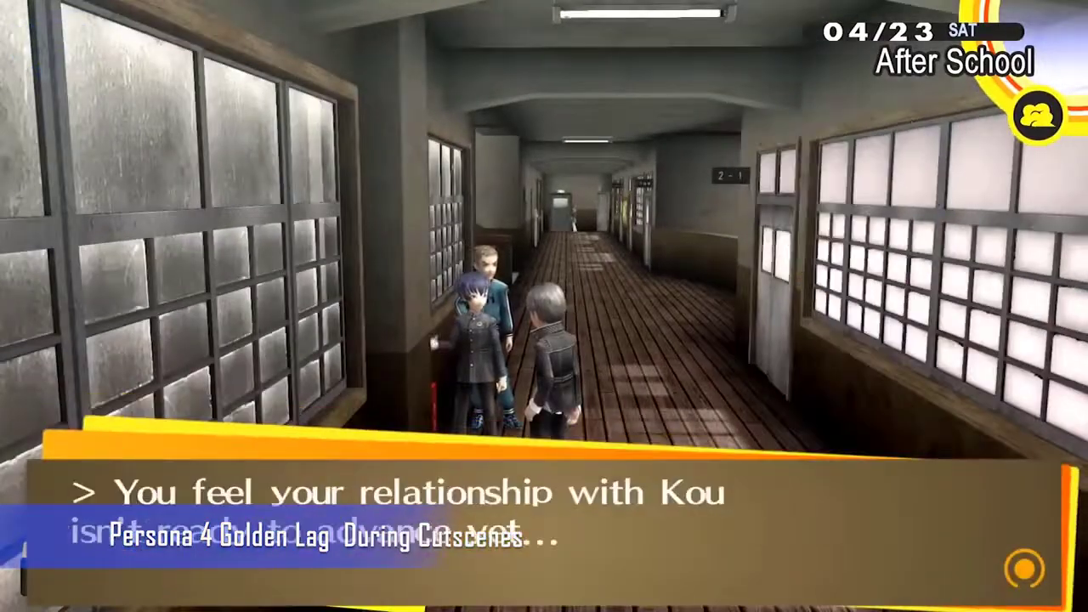
key("Return")
key("Return")
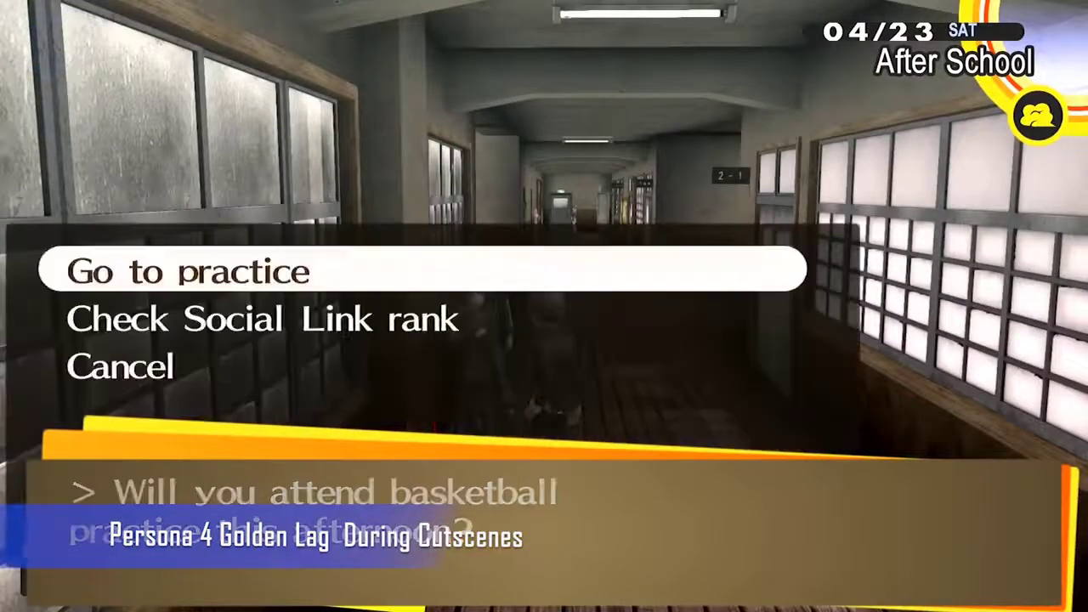
key("Return")
key("Return")
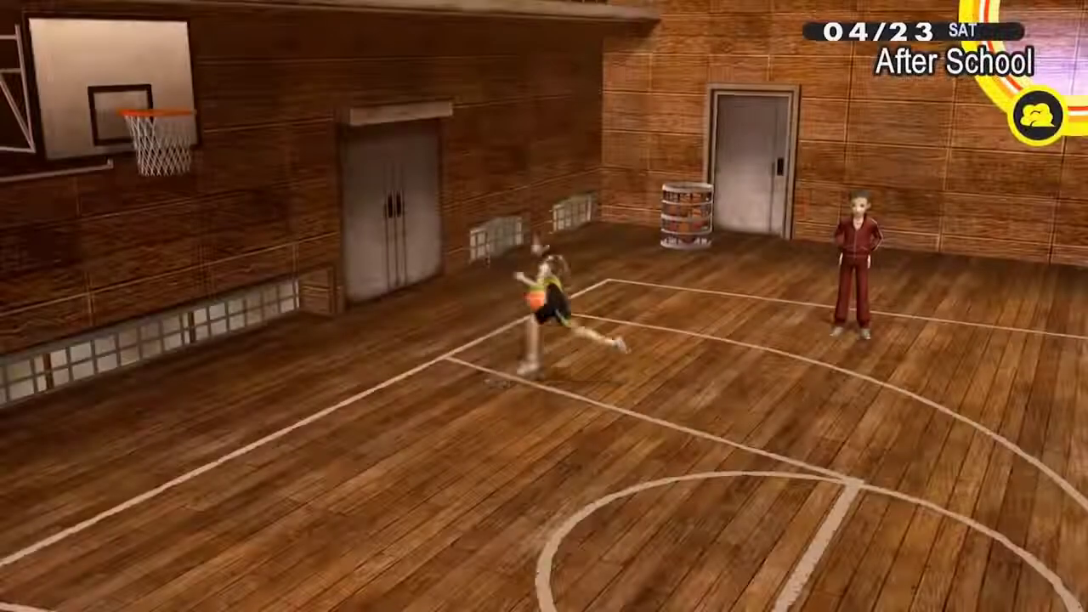
Advance through the basketball practice scene in the gym
key("Return")
key("Return")
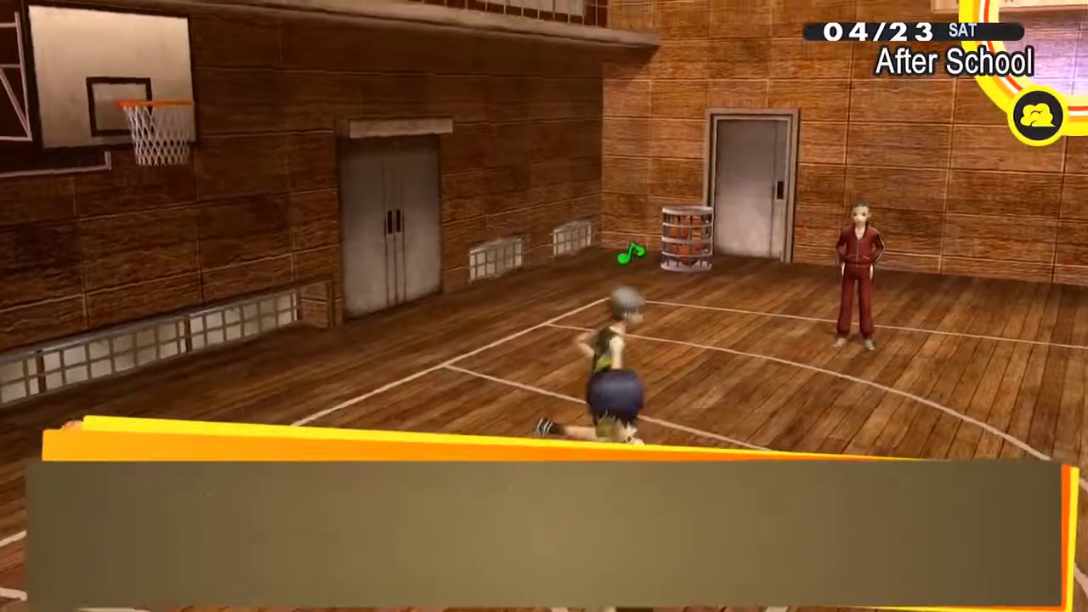
key("Return")
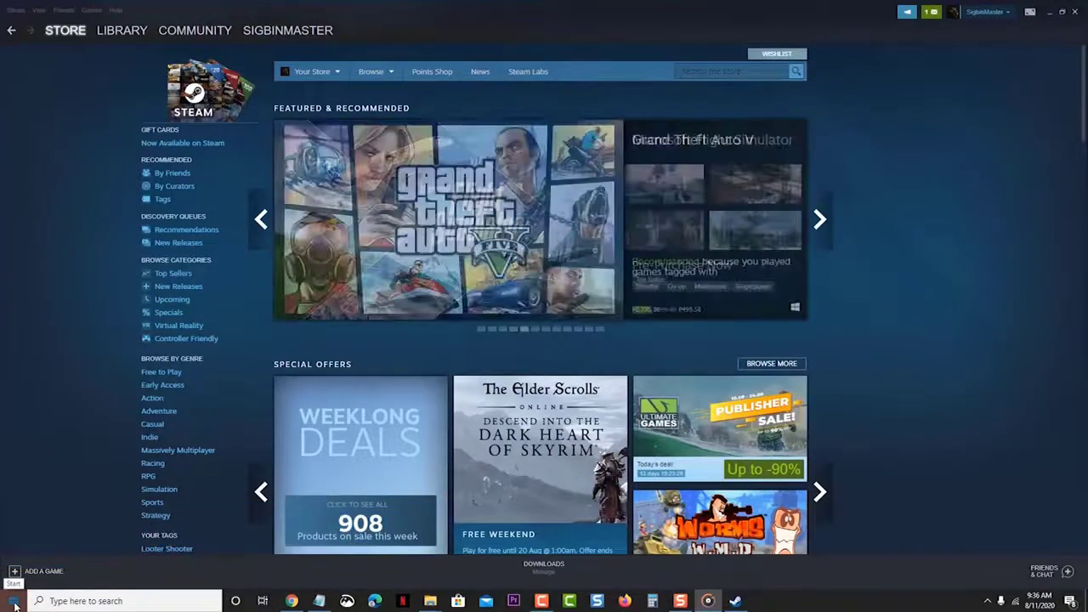
Locate Steam among the installed Windows programs and go to its game library
left_click(14, 601)
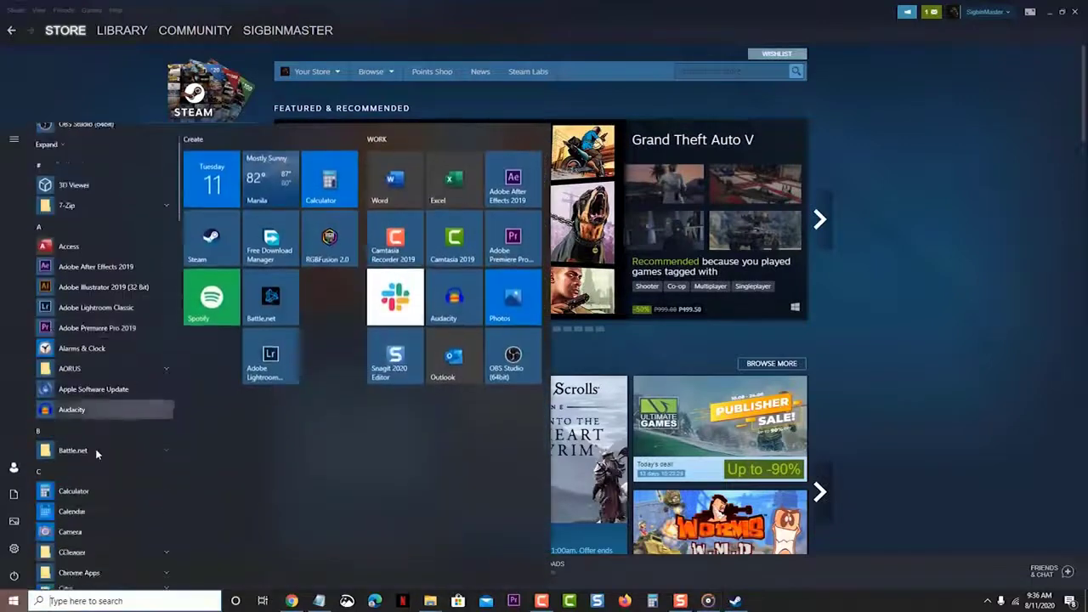
scroll(108, 475, "down", 10)
scroll(108, 469, "down", 6)
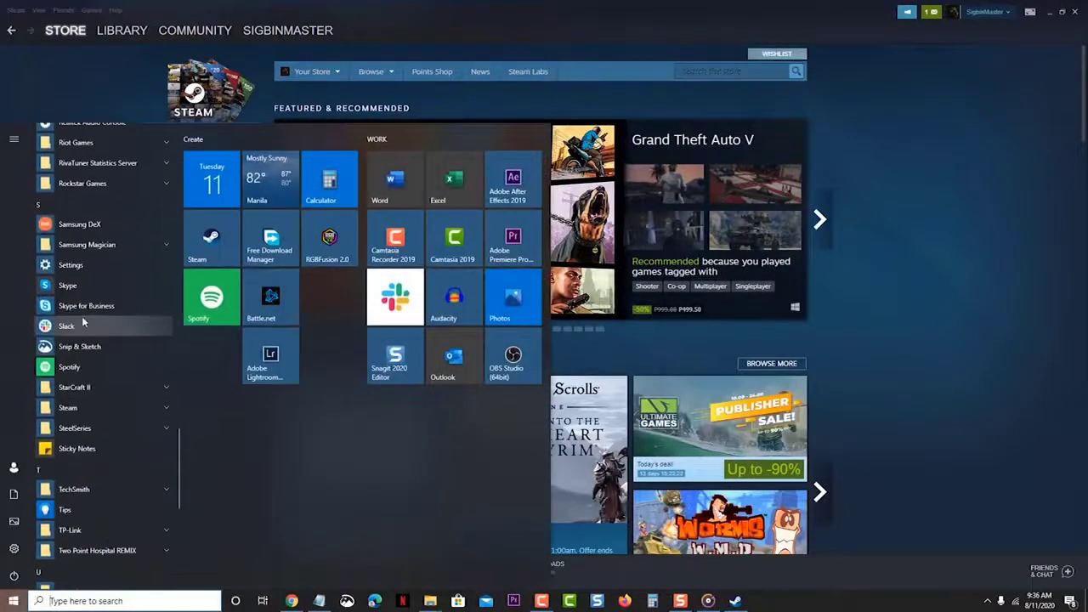
left_click(85, 407)
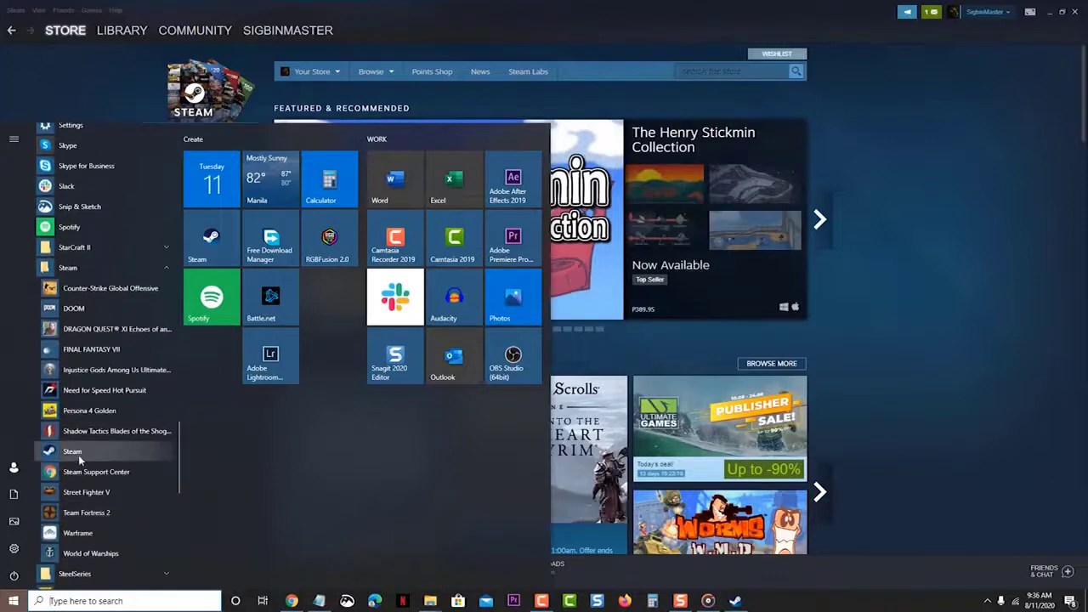
mouse_move(121, 33)
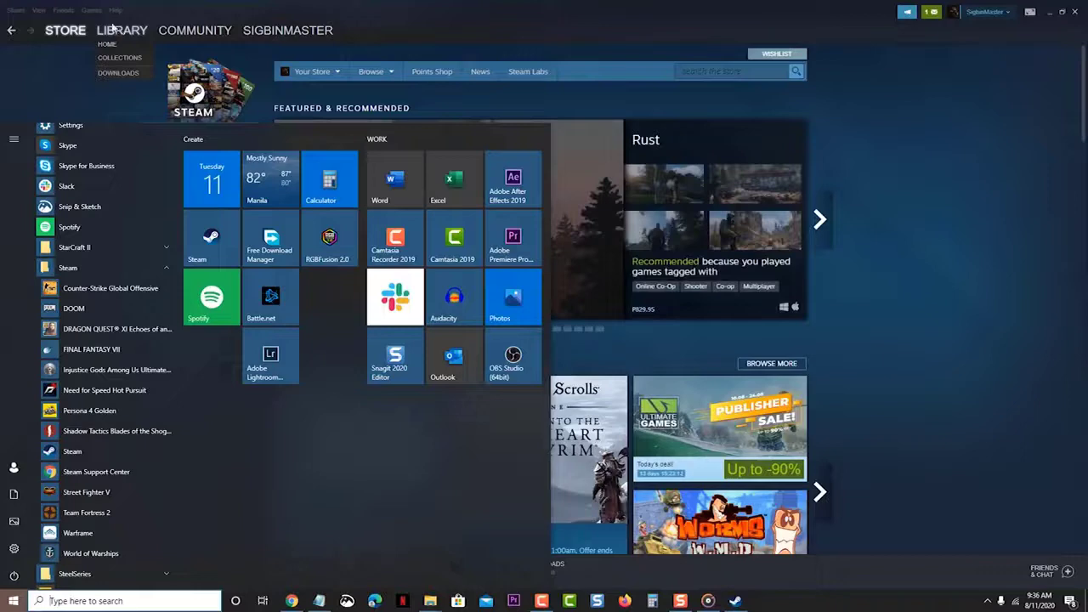
left_click(119, 31)
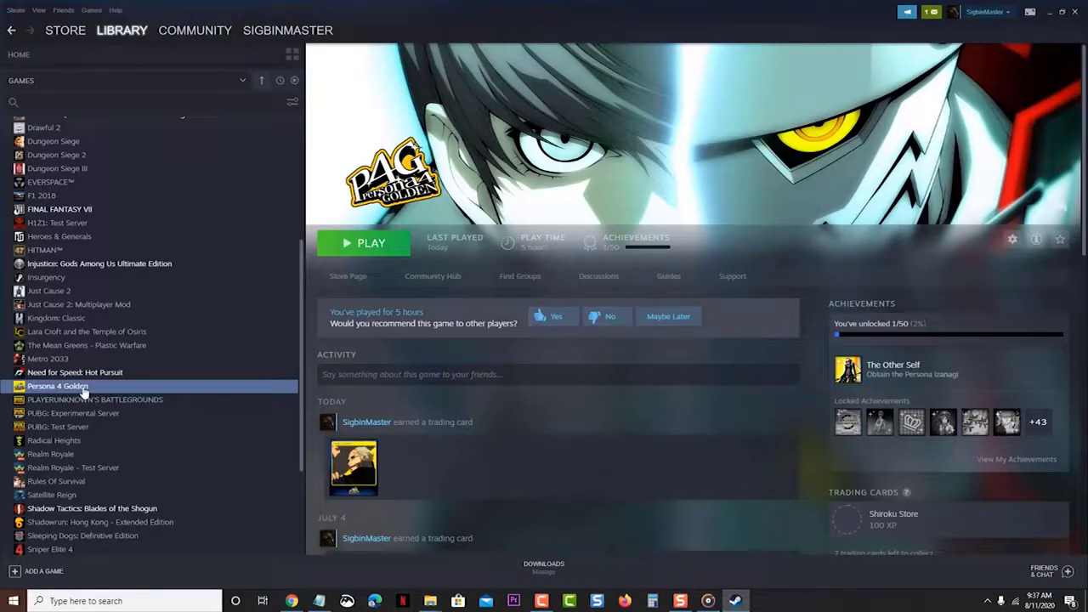
In the properties of Persona 4 Golden, set automatic updates to "Always keep this game up to date"
right_click(82, 389)
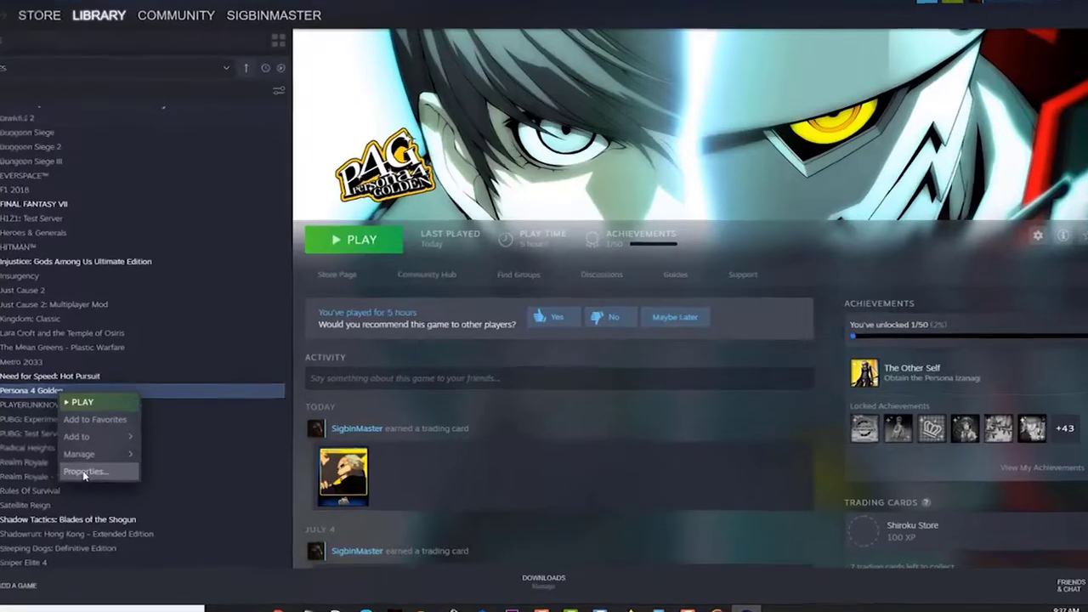
left_click(107, 463)
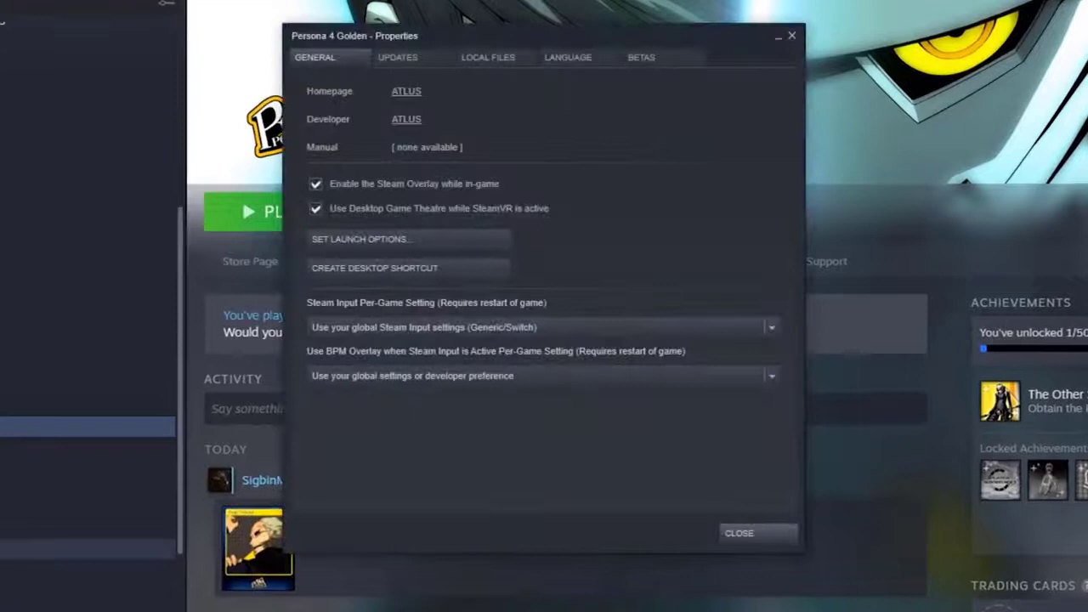
left_click(398, 60)
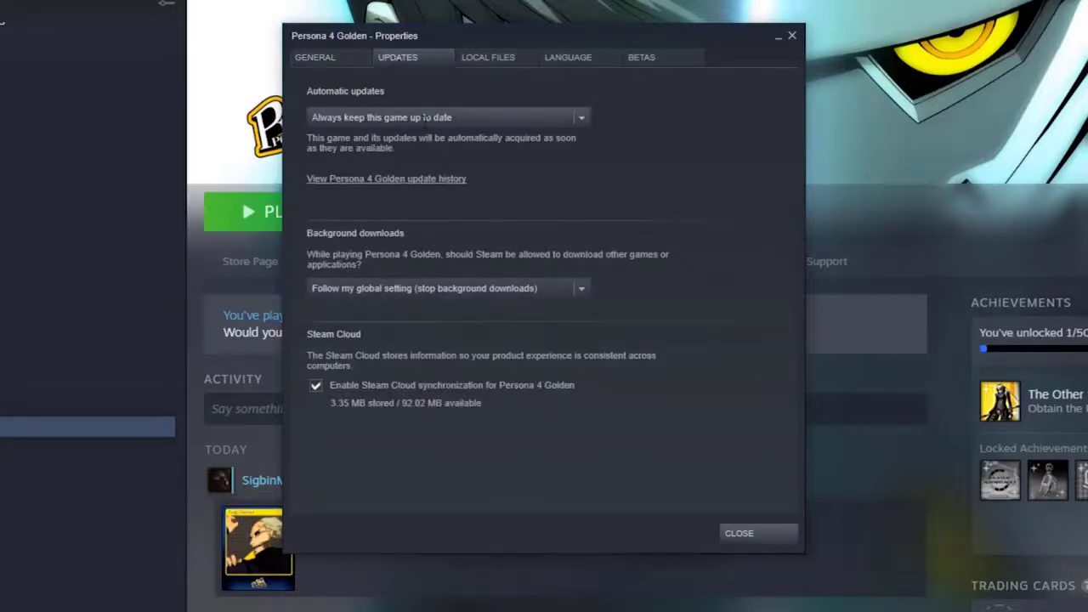
left_click(578, 120)
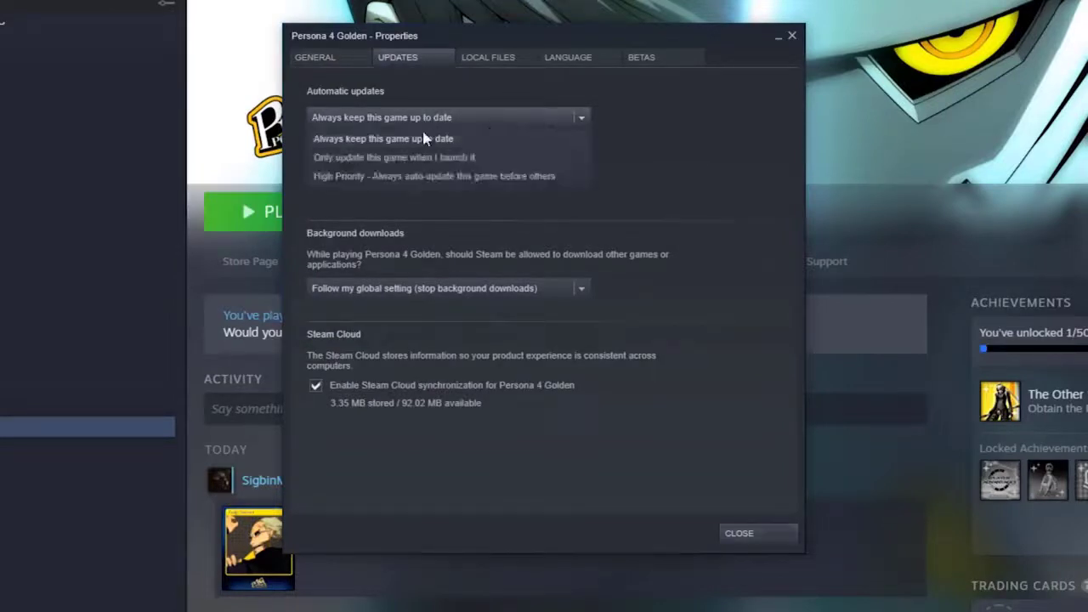
left_click(370, 140)
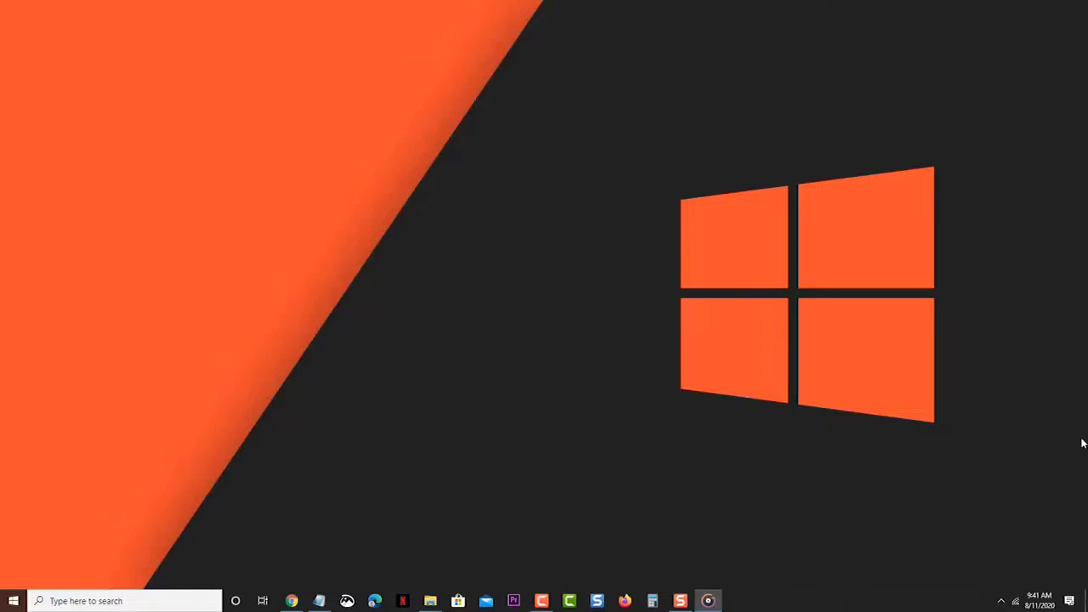
Go to the Power & sleep page of the Windows system settings and open the additional power settings
left_click(13, 601)
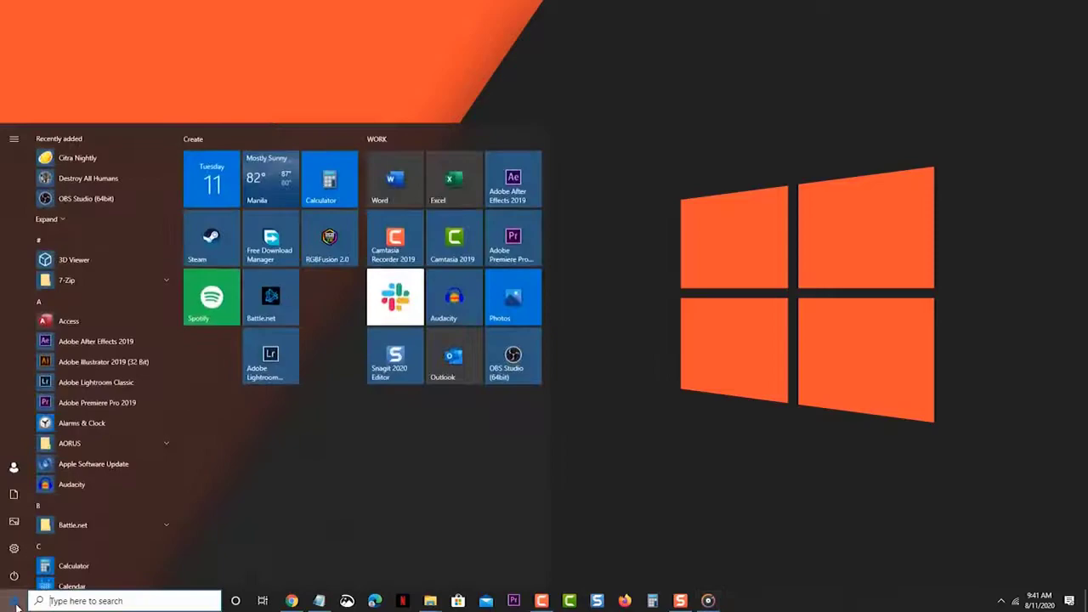
left_click(14, 548)
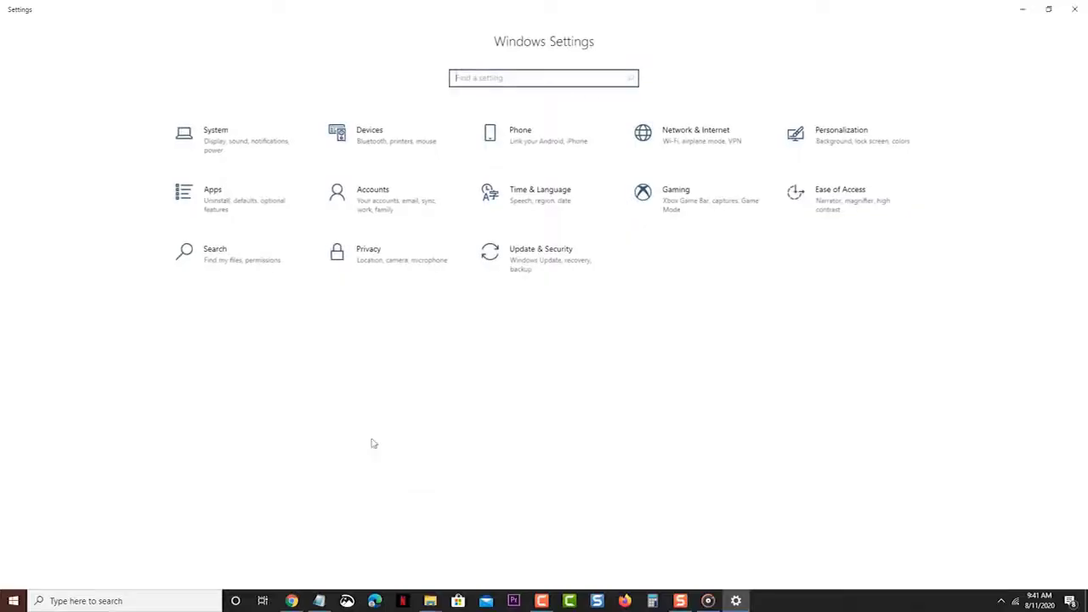
left_click(226, 150)
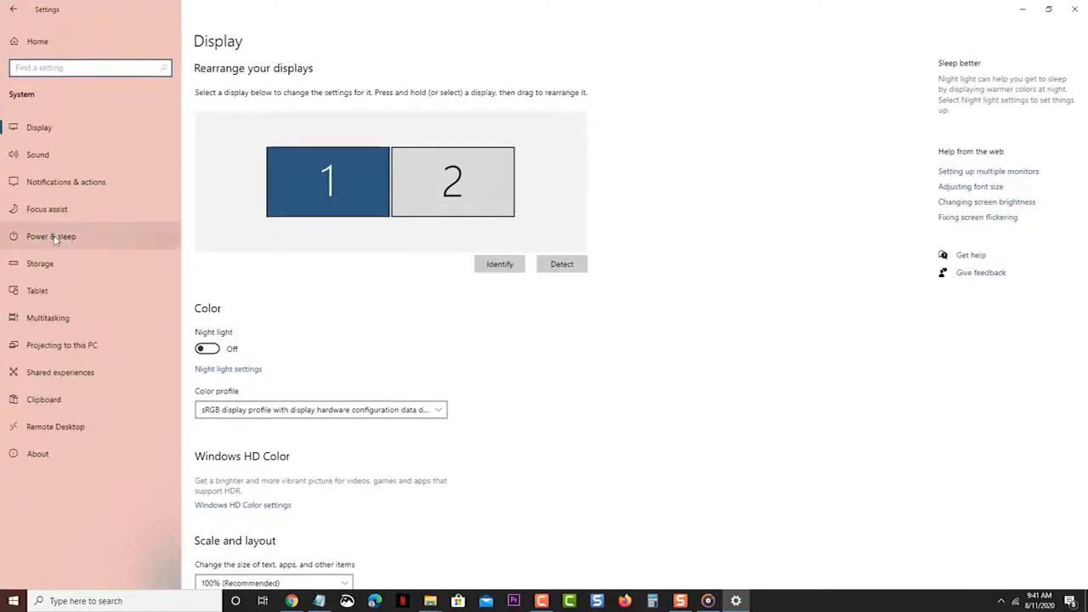
left_click(54, 238)
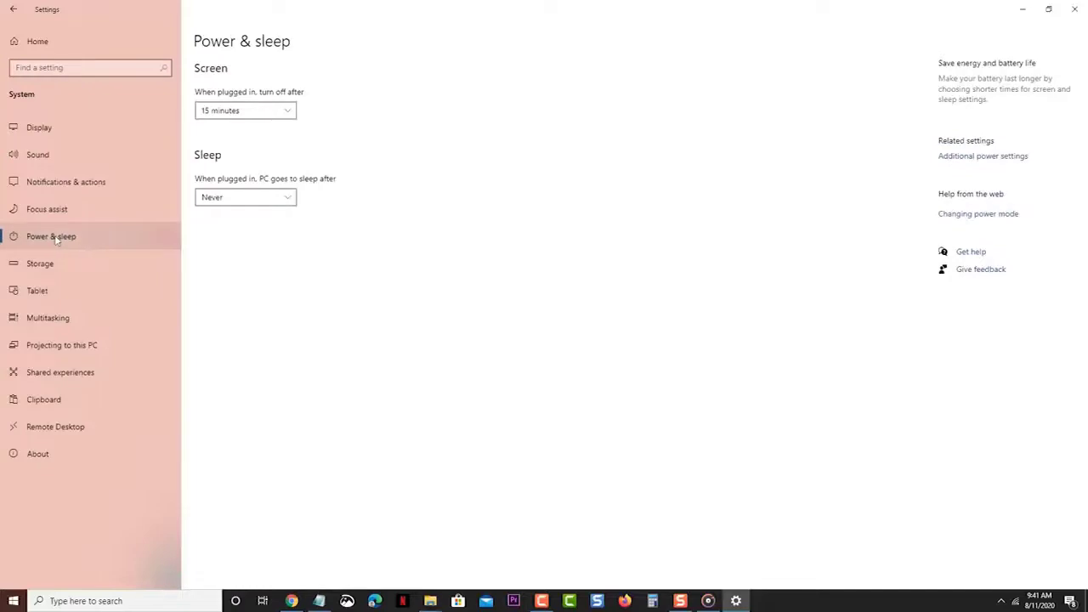
left_click(966, 158)
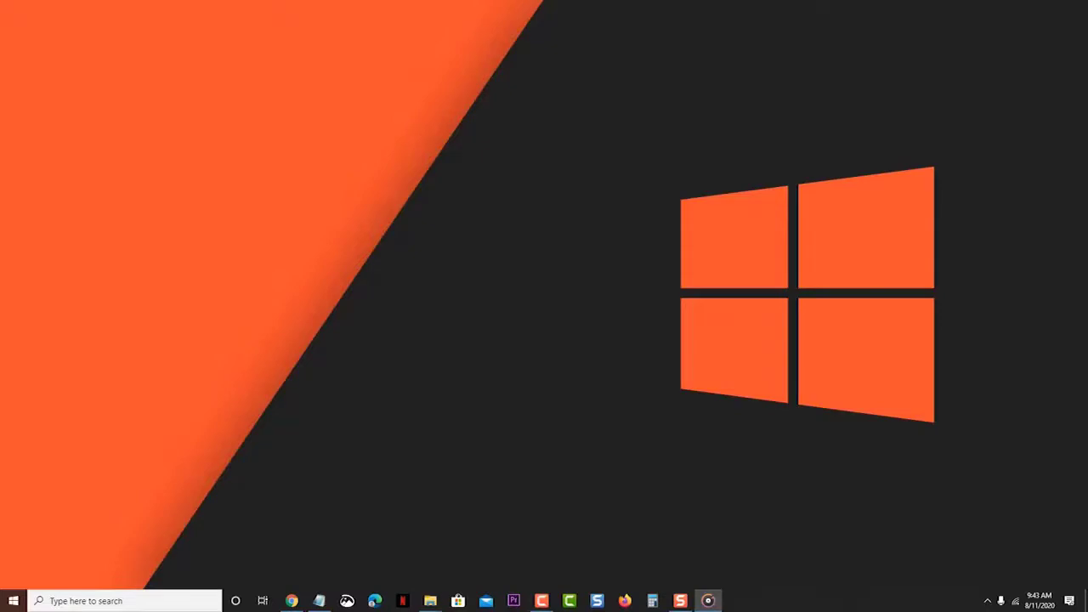
Launch NVIDIA GeForce Experience from the hidden background programs and check for graphics driver updates
left_click(987, 601)
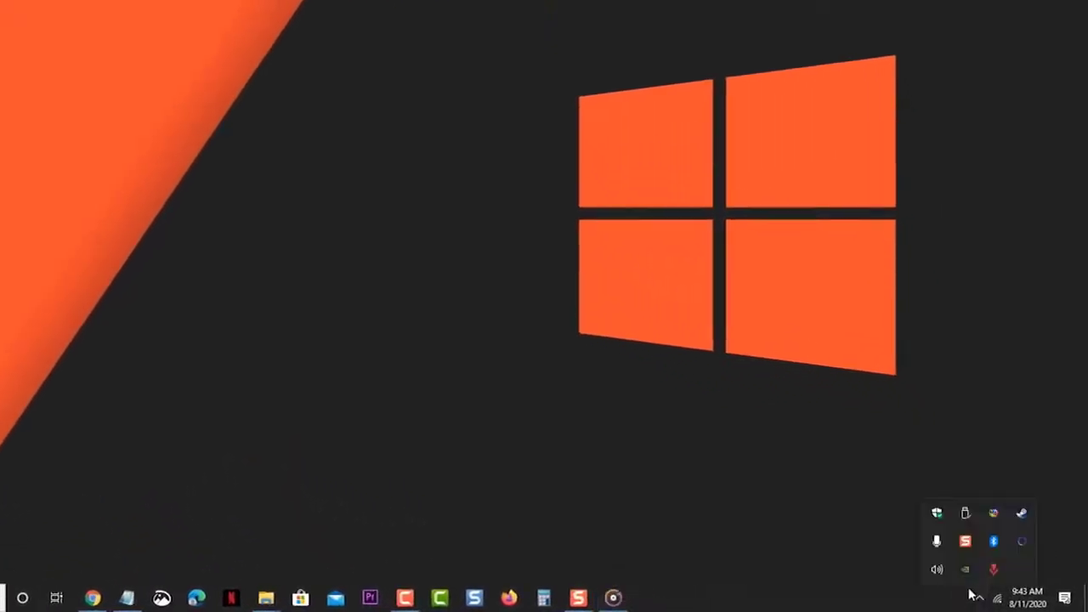
right_click(966, 569)
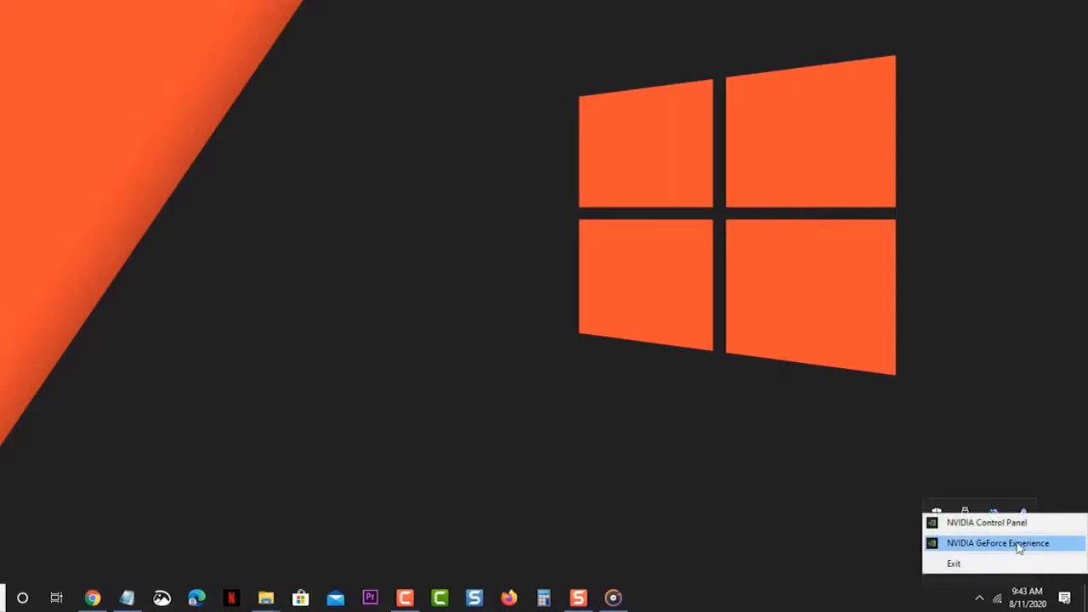
left_click(1019, 543)
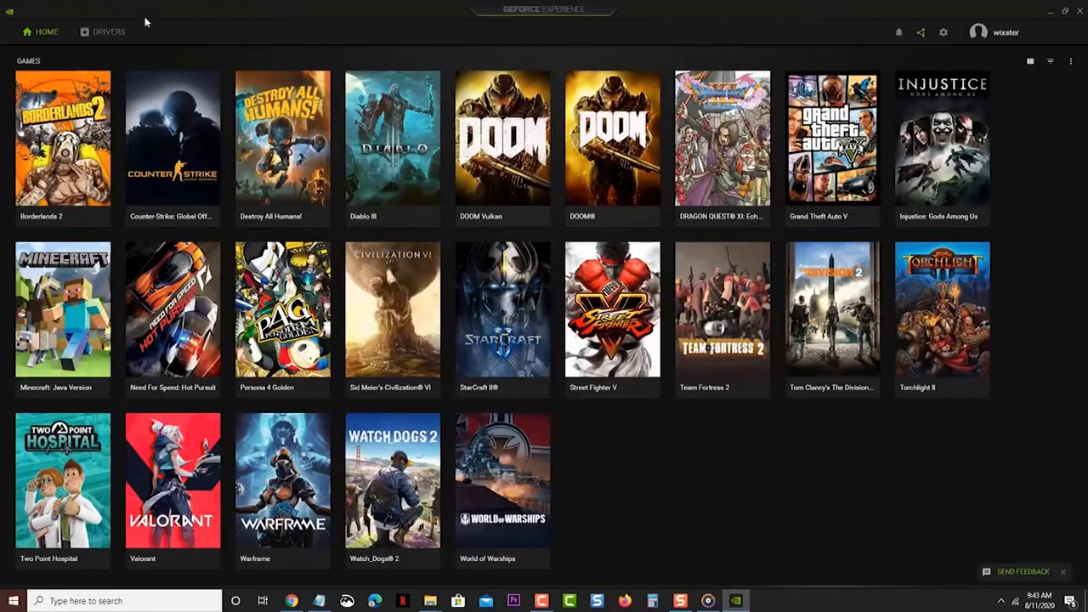
left_click(104, 31)
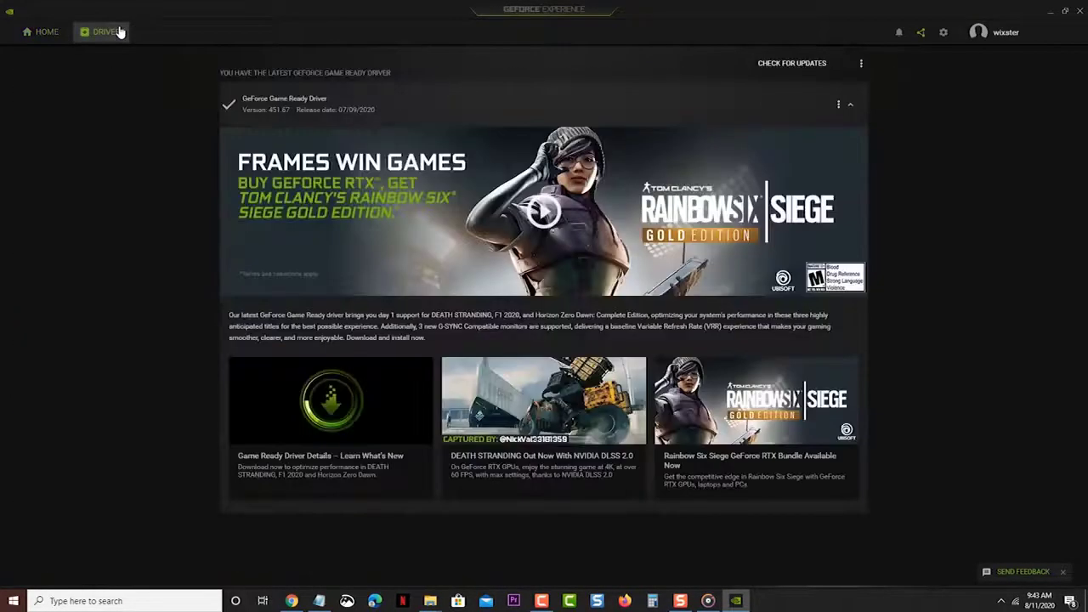
left_click(787, 64)
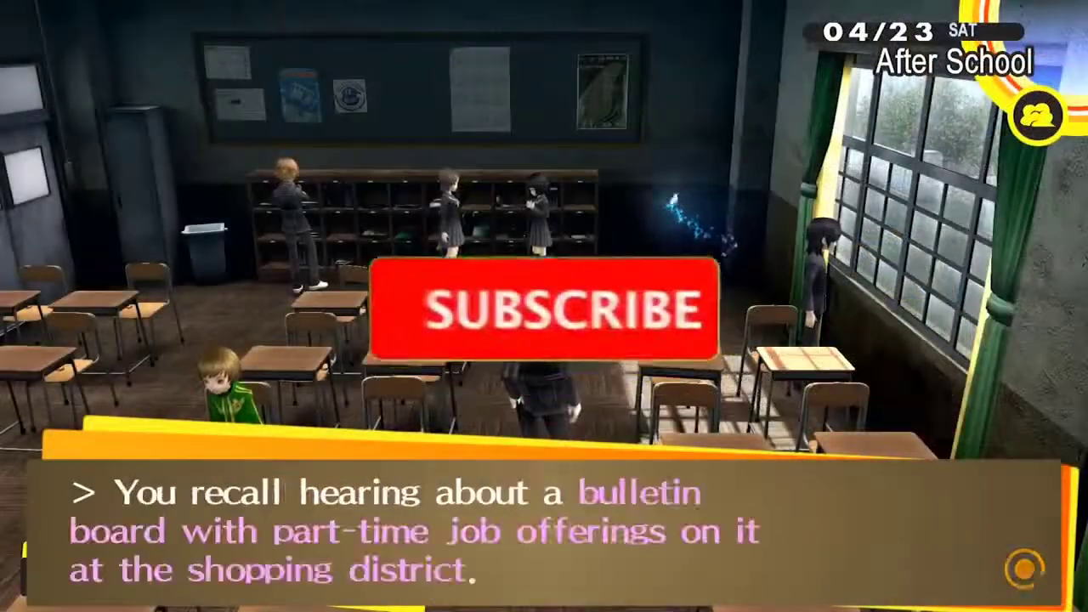
Advance past the Persona 4 Golden classroom dialogue about the part-time job bulletin board
key("Return")
key("Return")
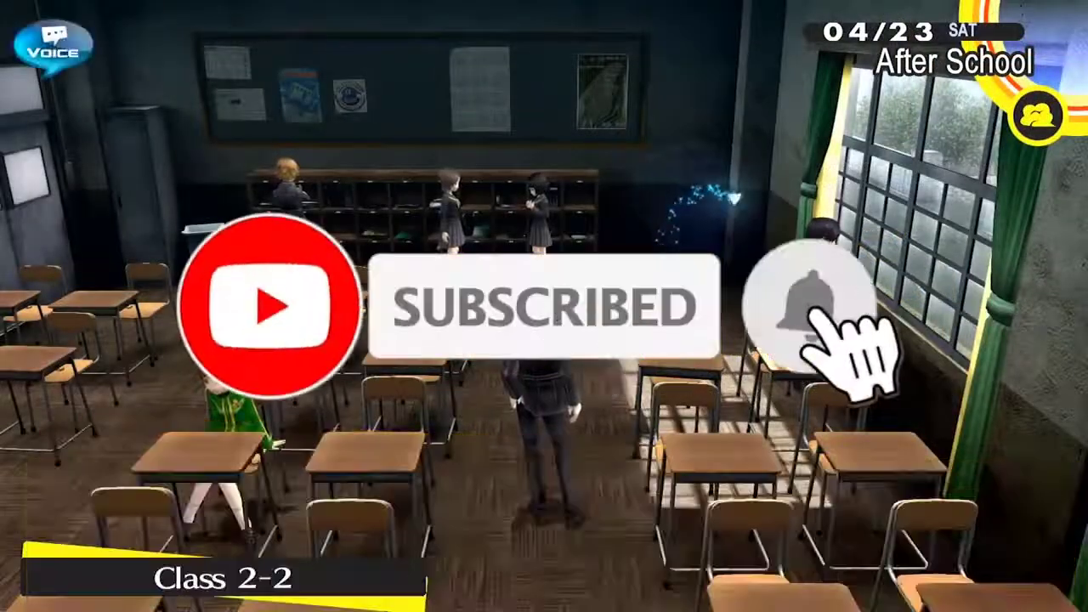